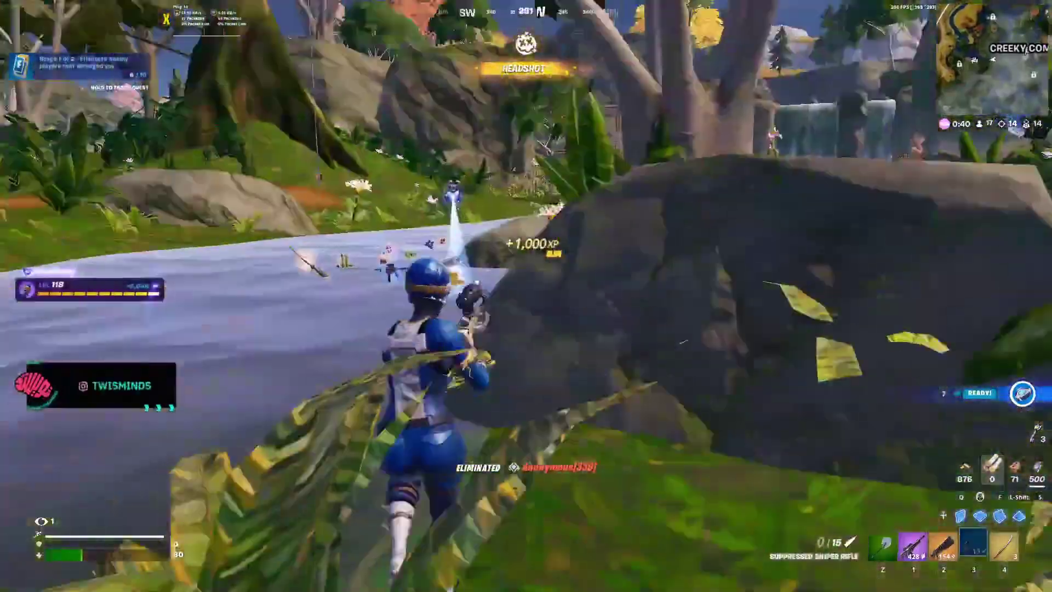
Search Start for TEMP to reach Storage settings showing 14.9 GB of temporary files.
key(z)
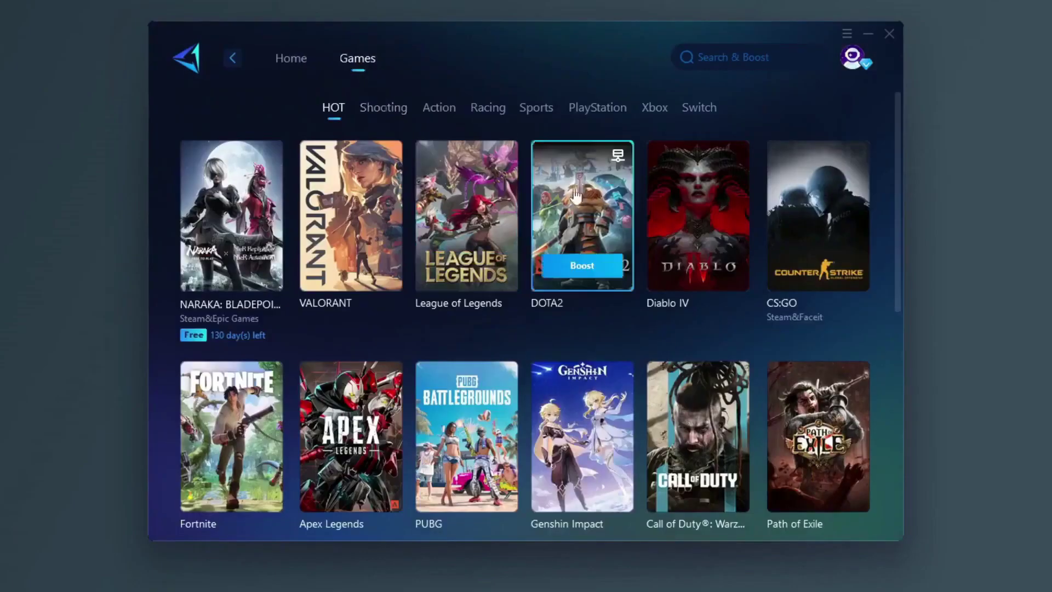
scroll(443, 195, down, 1)
scroll(553, 260, down, 4)
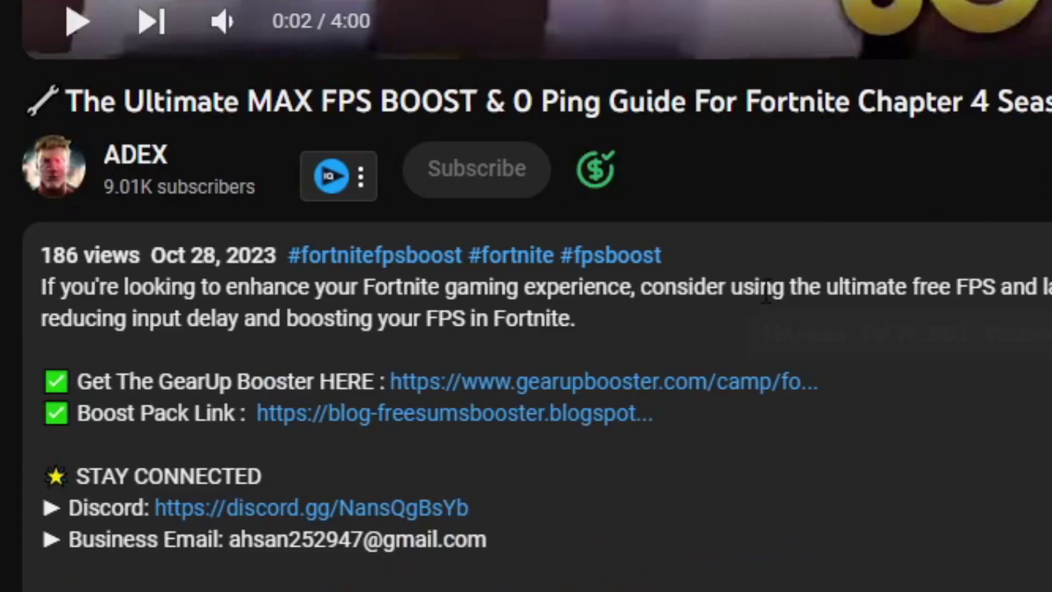
click(567, 384)
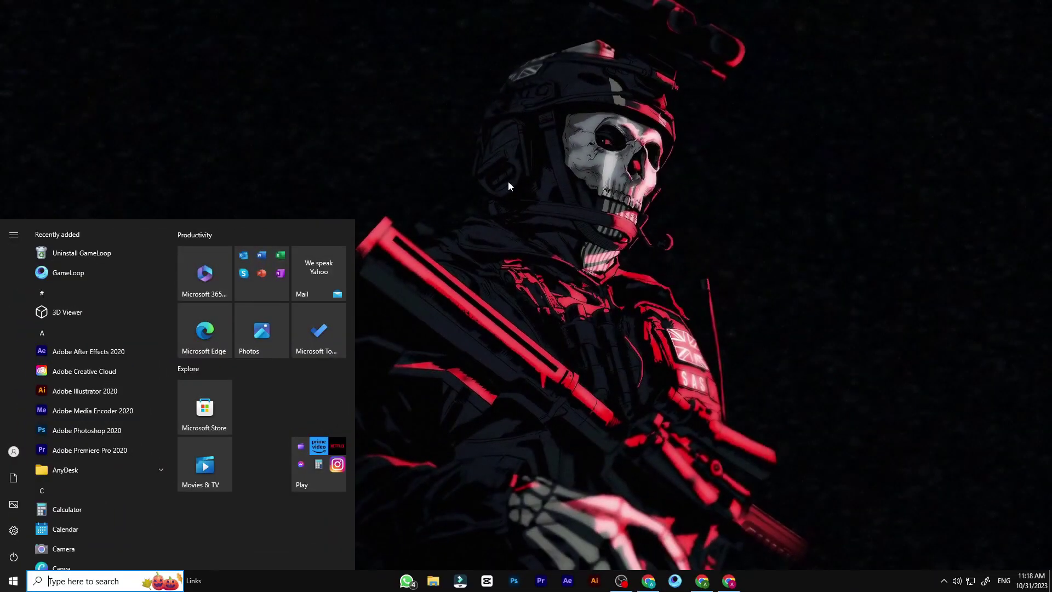
text(TEMP)
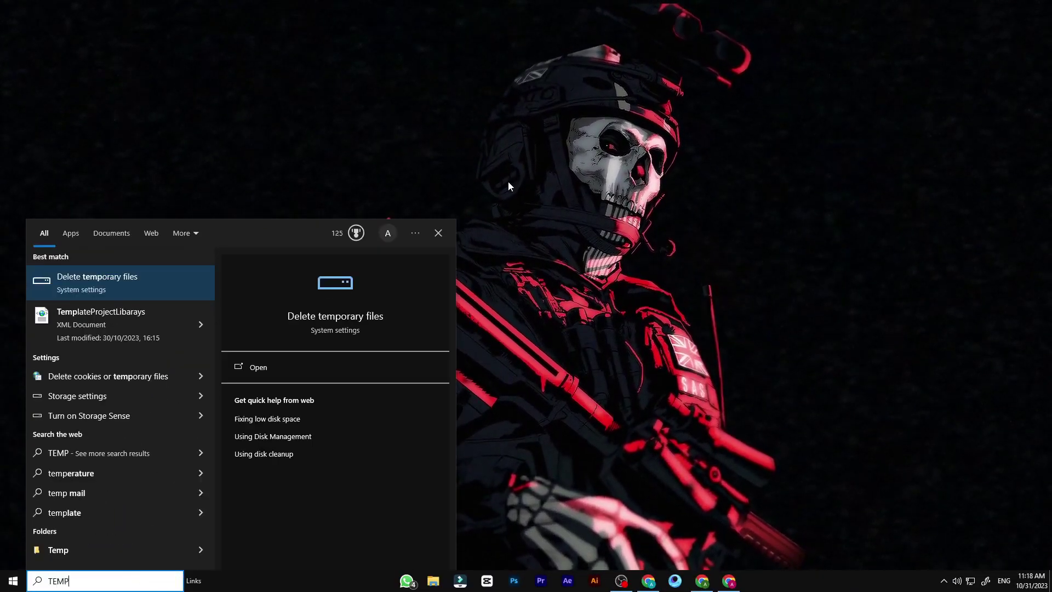
key(Return)
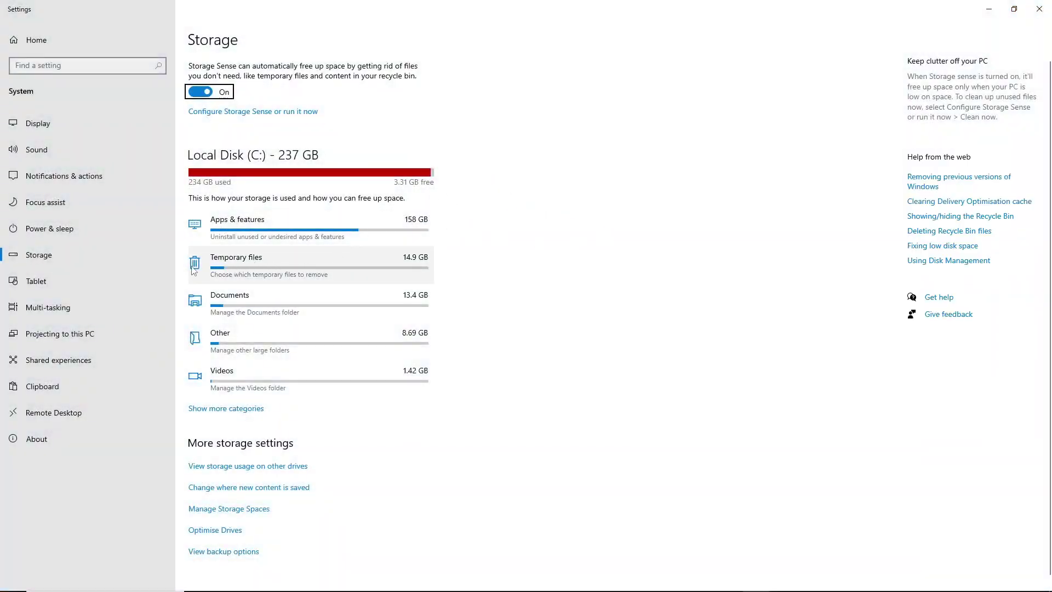
Remove 1.54 GB of temporary files including the Recycle Bin, leaving Downloads unticked.
click(225, 264)
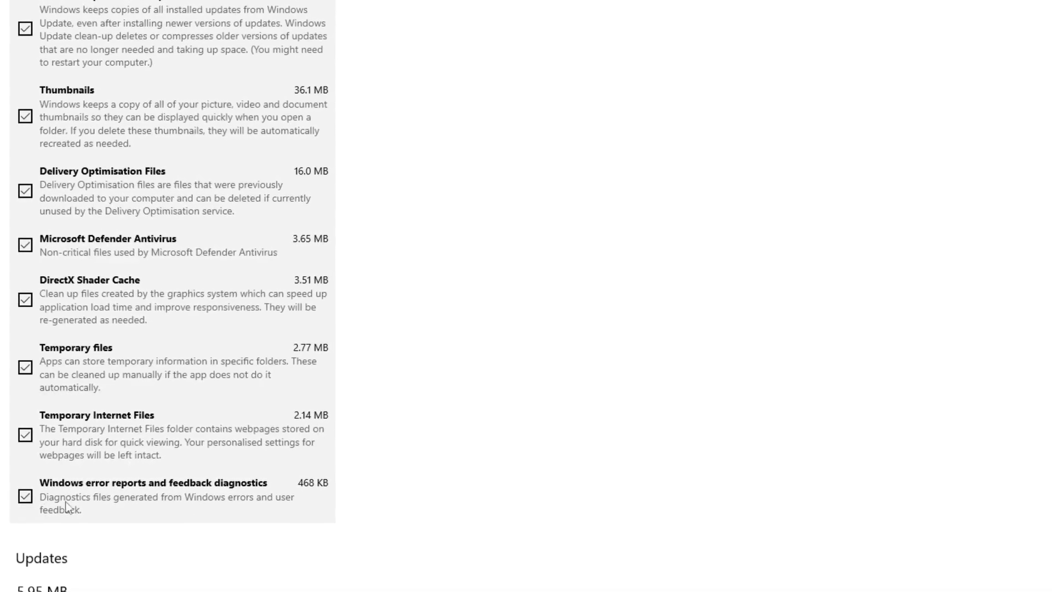
scroll(258, 411, up, 5)
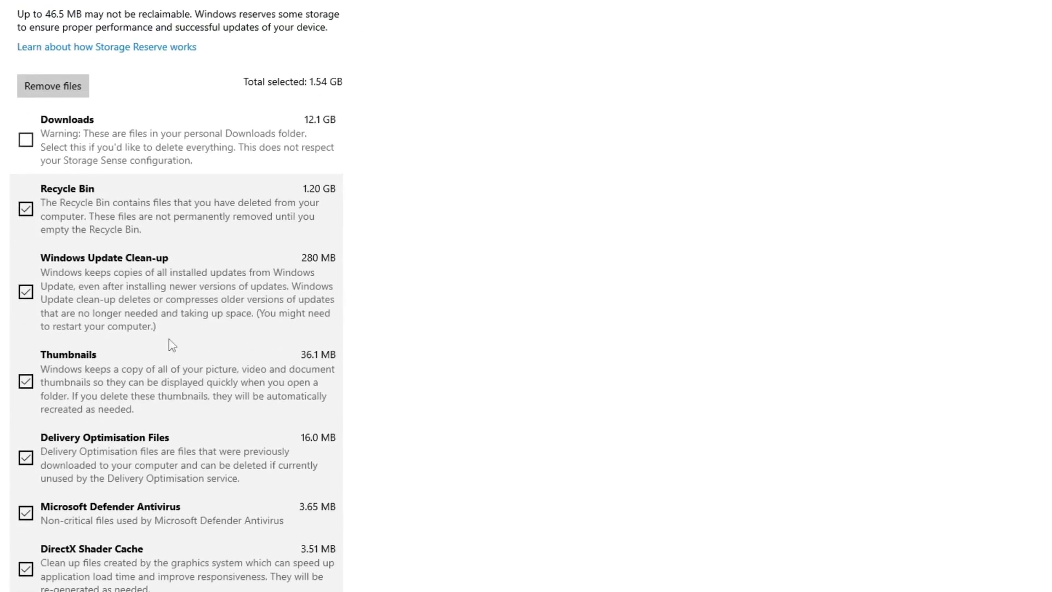
click(55, 87)
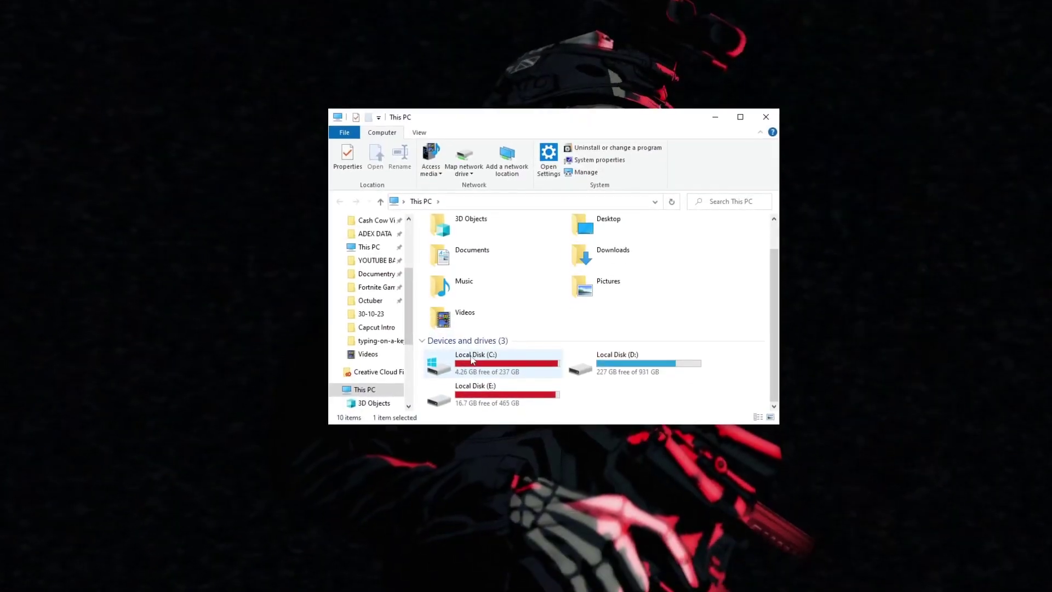
Optimise (retrim) the C drive from its Properties Tools tab.
right_click(466, 361)
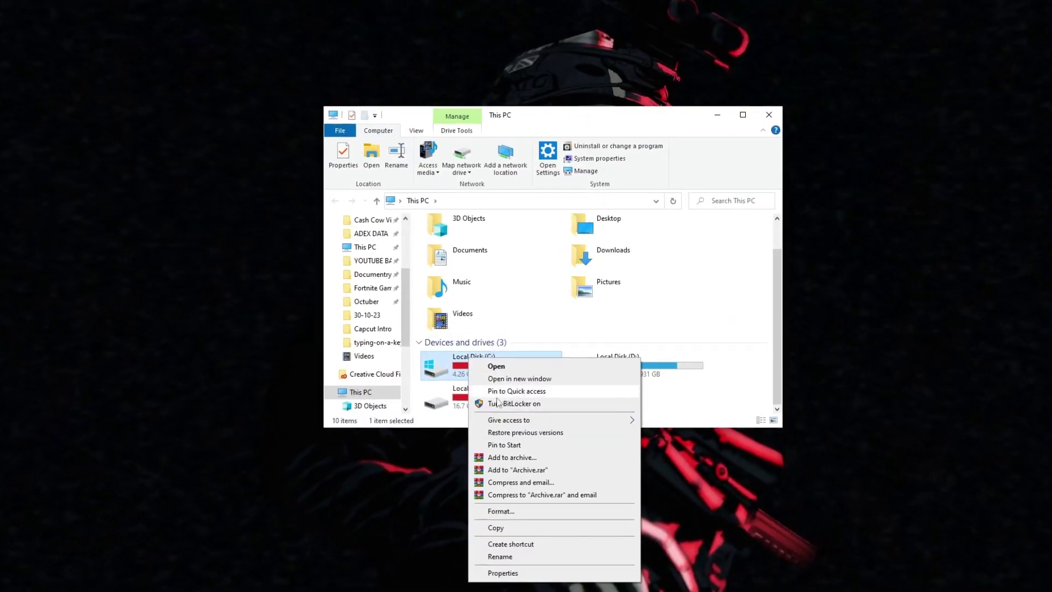
click(491, 582)
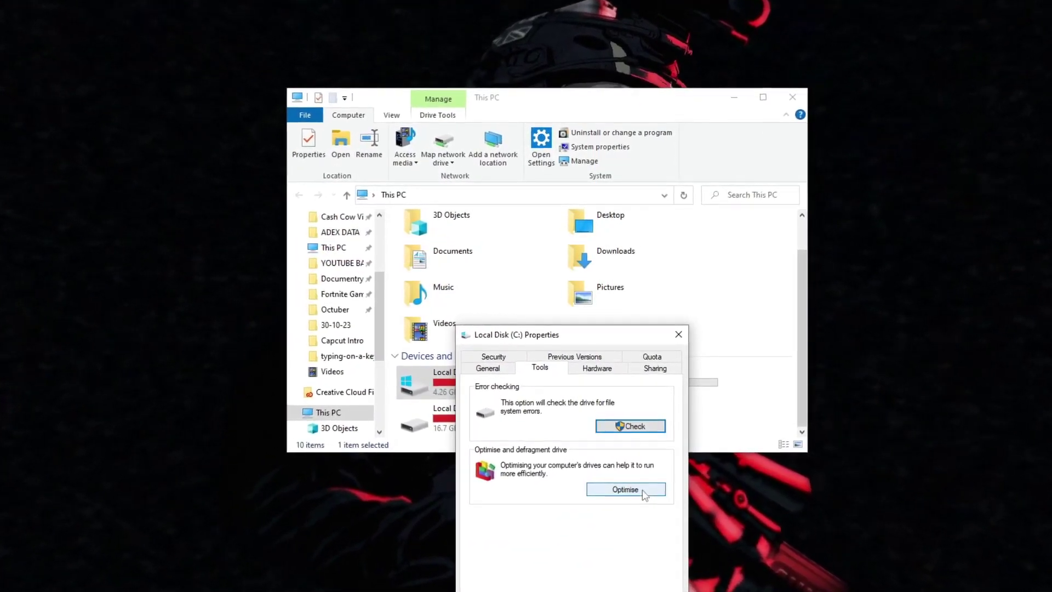
click(636, 493)
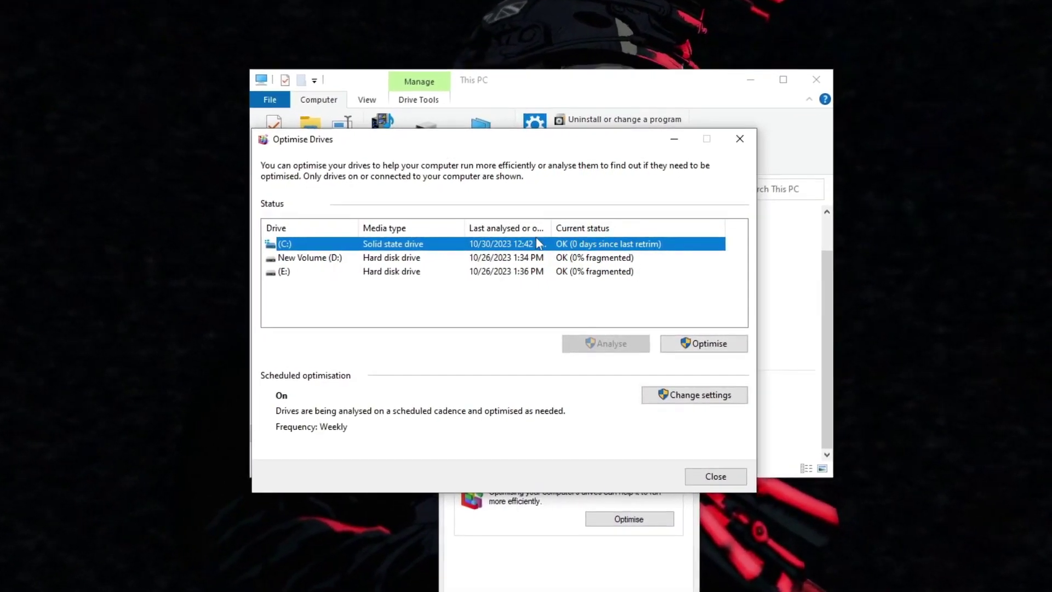
click(711, 346)
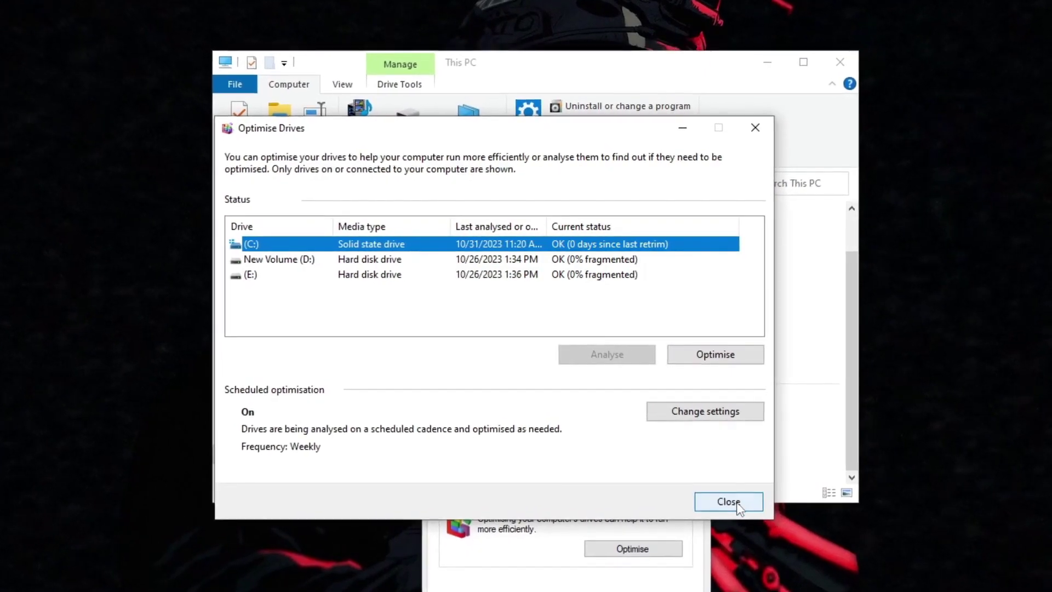
click(734, 496)
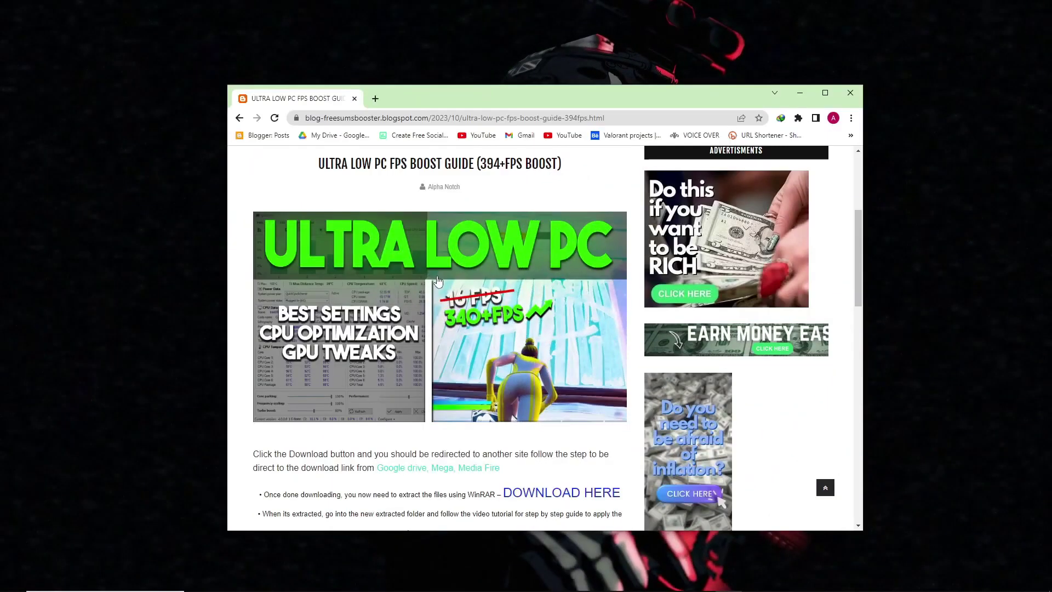
scroll(449, 288, down, 3)
scroll(438, 274, down, 4)
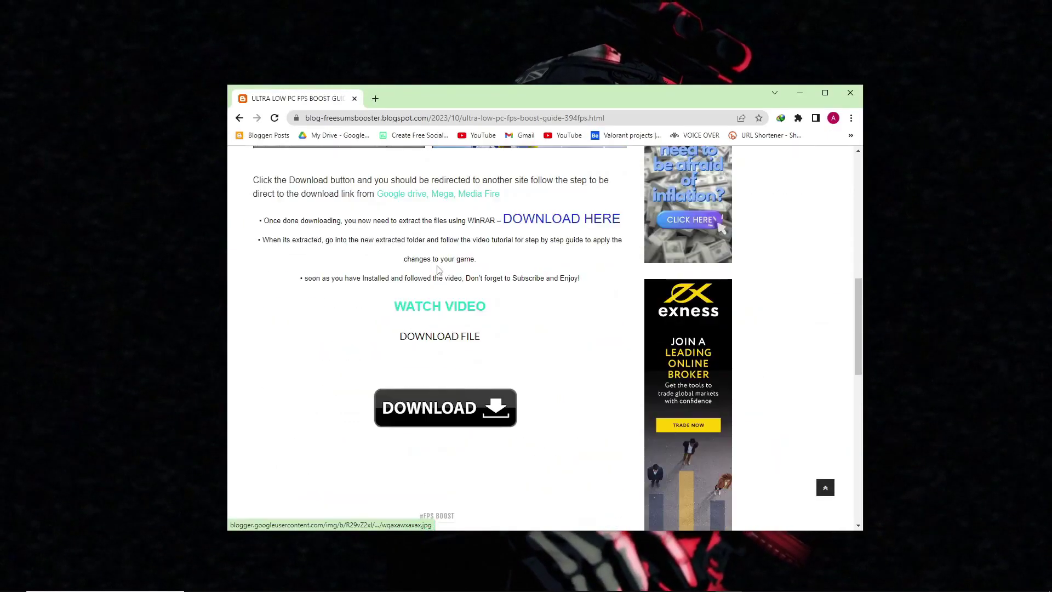
scroll(433, 272, down, 3)
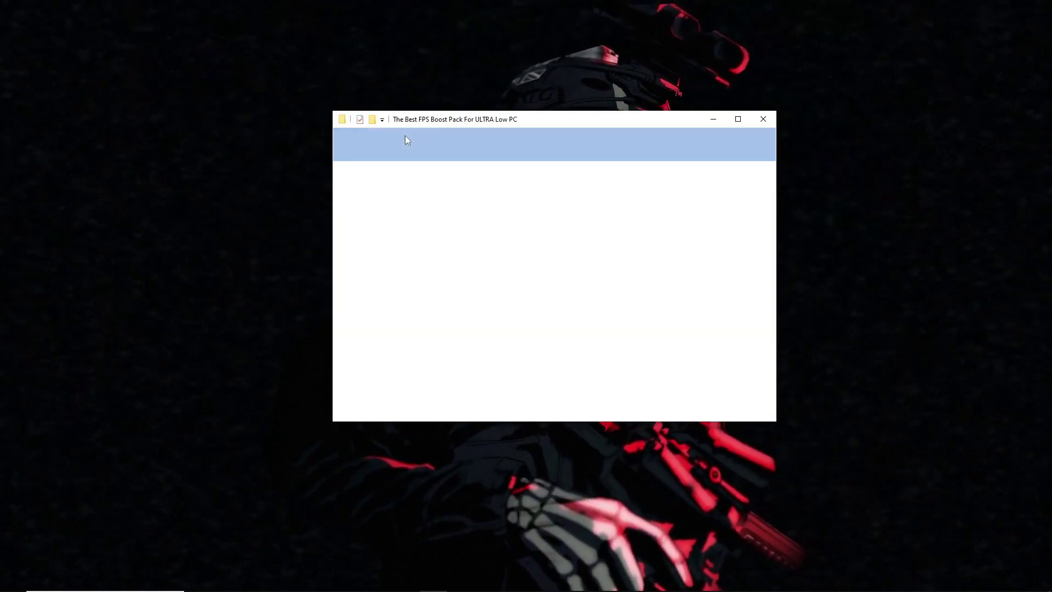
Open the Interrupt_Affinity_Policy_Tool folder and run intPolicy_x64 as administrator.
click(487, 239)
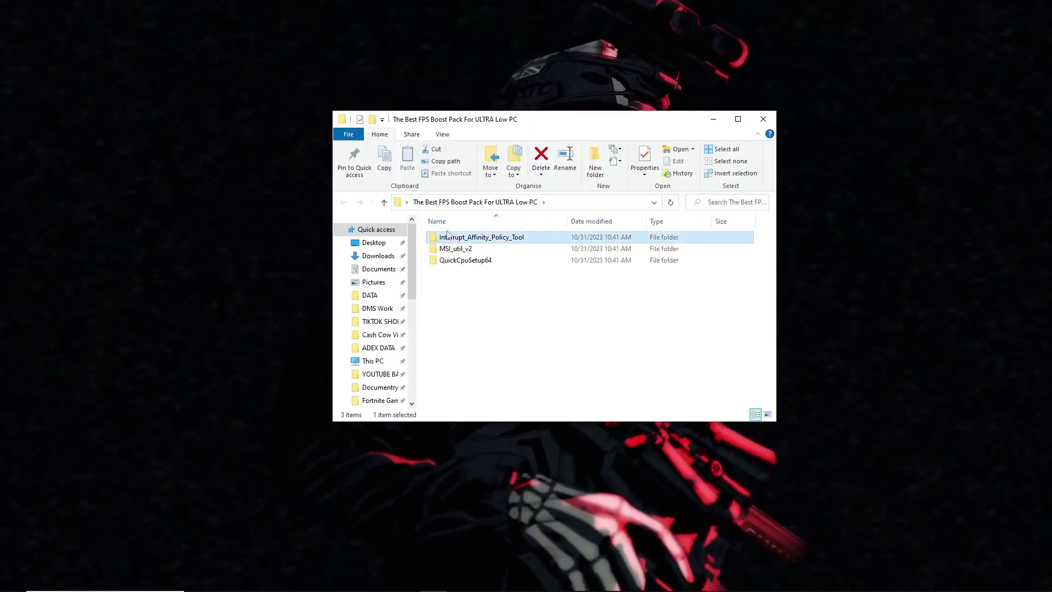
double_click(487, 238)
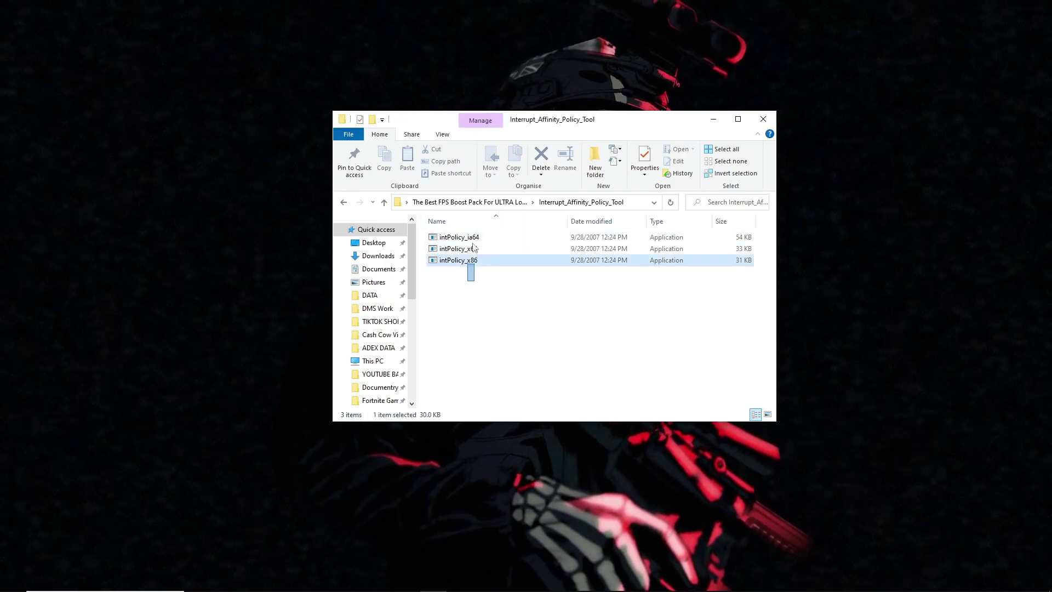
click(466, 250)
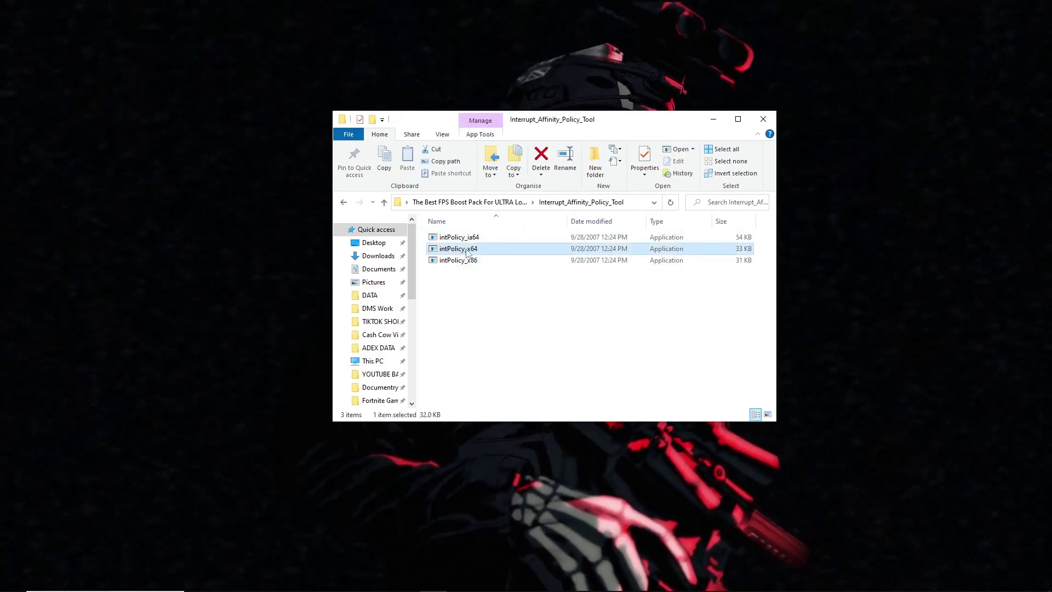
right_click(470, 252)
click(520, 269)
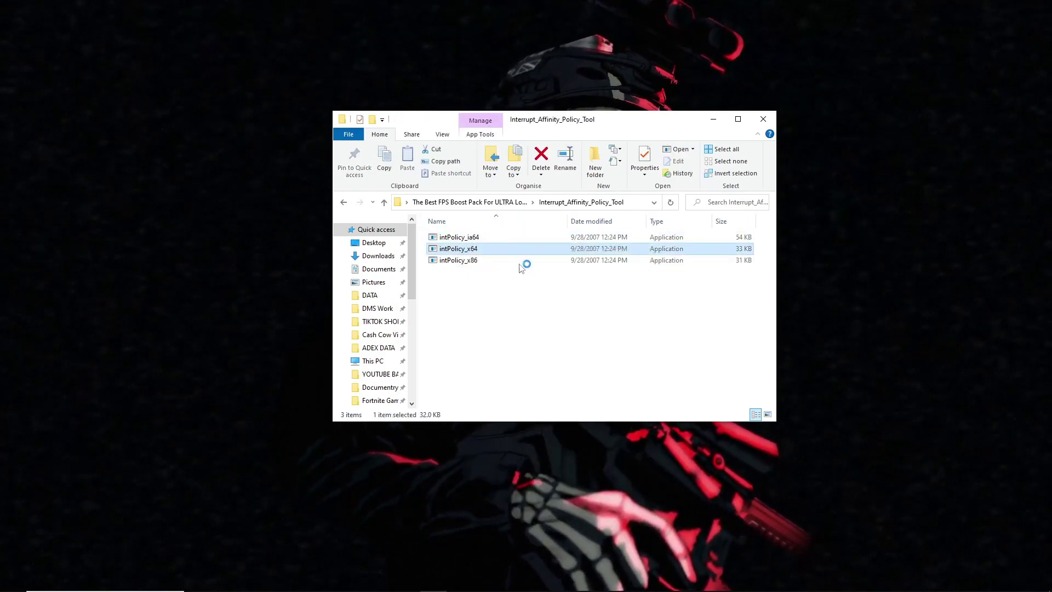
Allow the tool past UAC and select the NVIDIA GeForce GTX 1650 SUPER, dismissing the registry error.
click(513, 386)
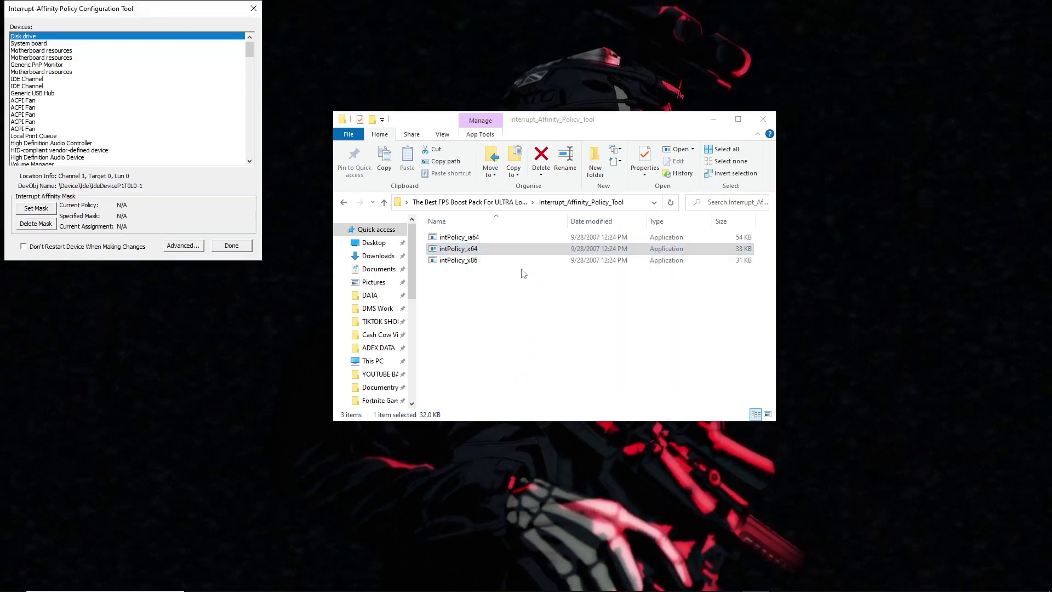
scroll(39, 49, down, 3)
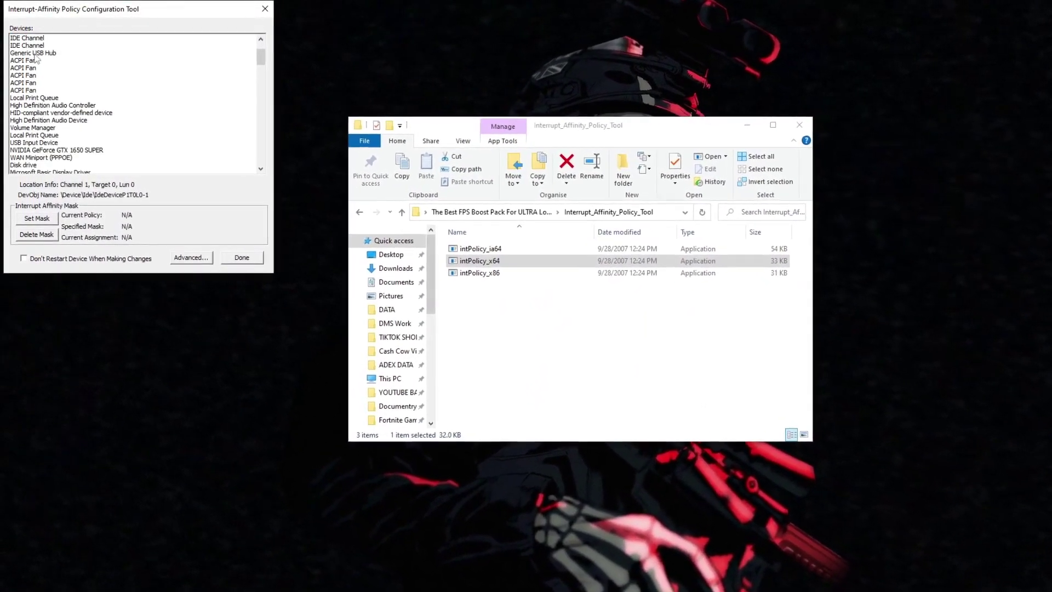
scroll(37, 60, down, 2)
click(55, 85)
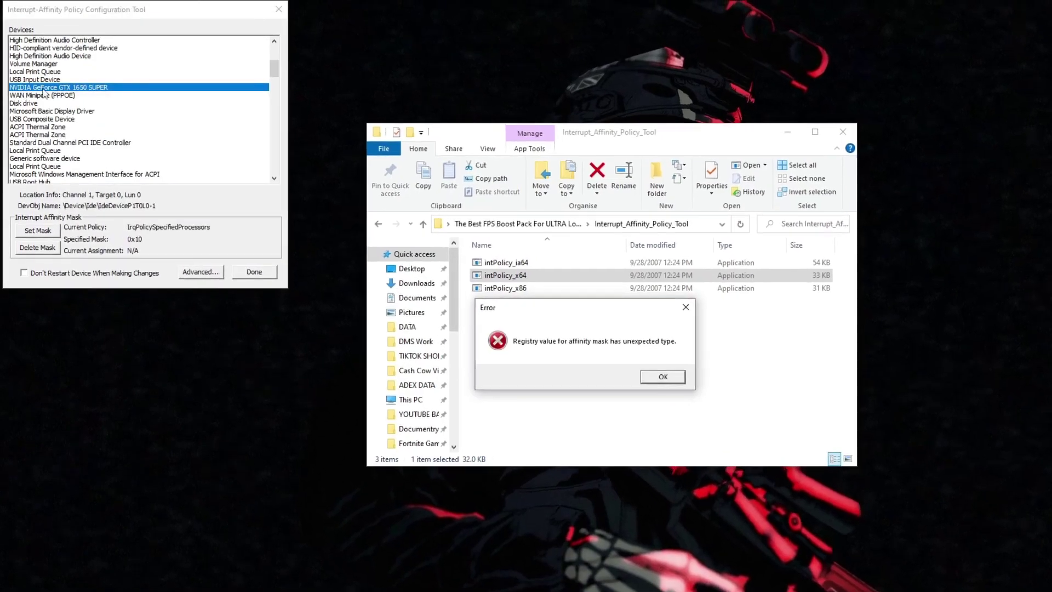
click(680, 386)
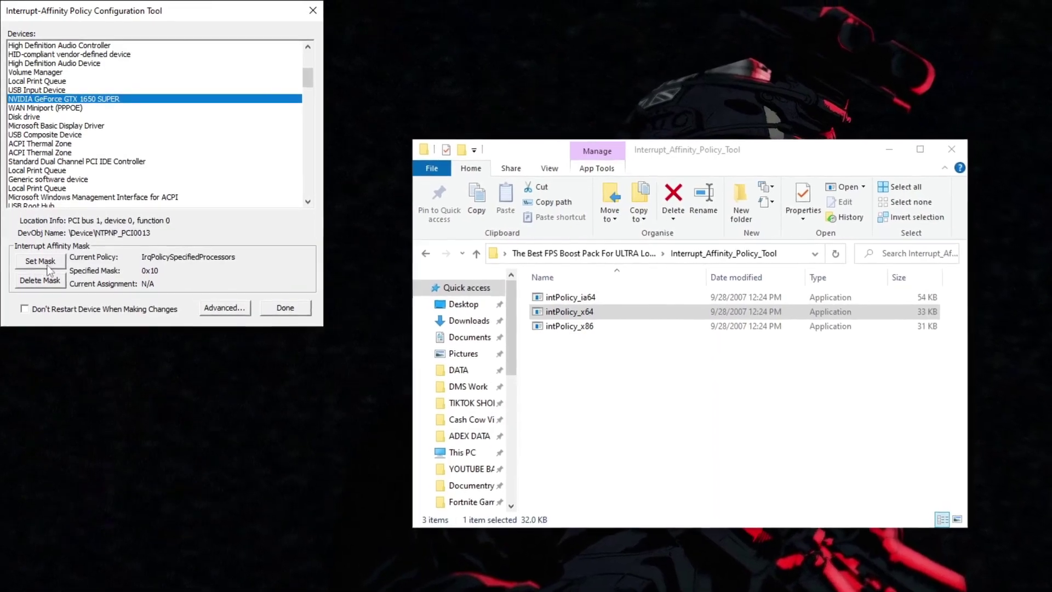
Set the GPU's affinity mask to CPU 4 (0x10), then handle the error and restart prompt.
click(48, 265)
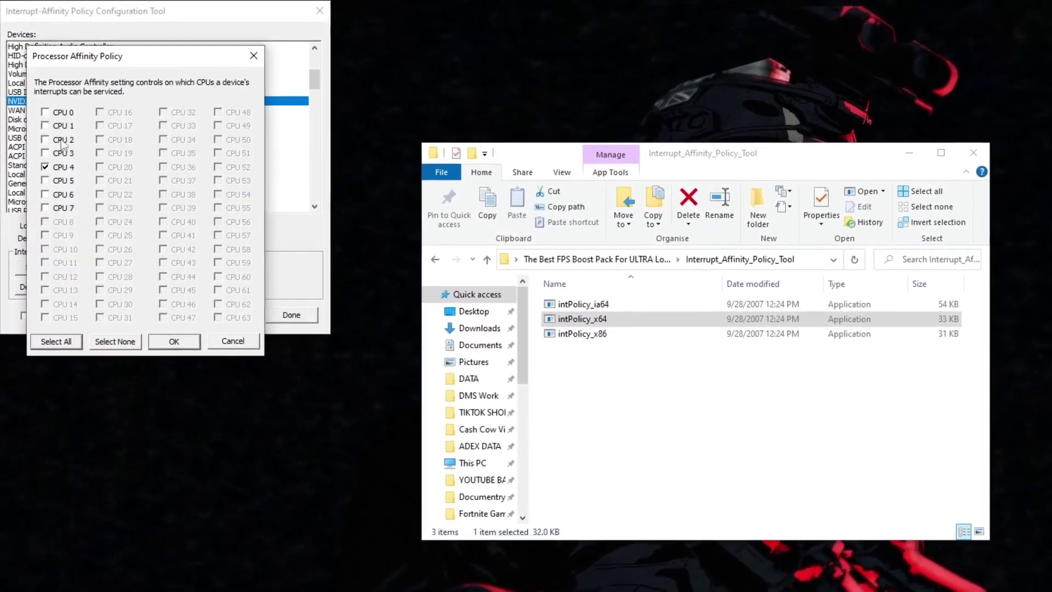
click(44, 165)
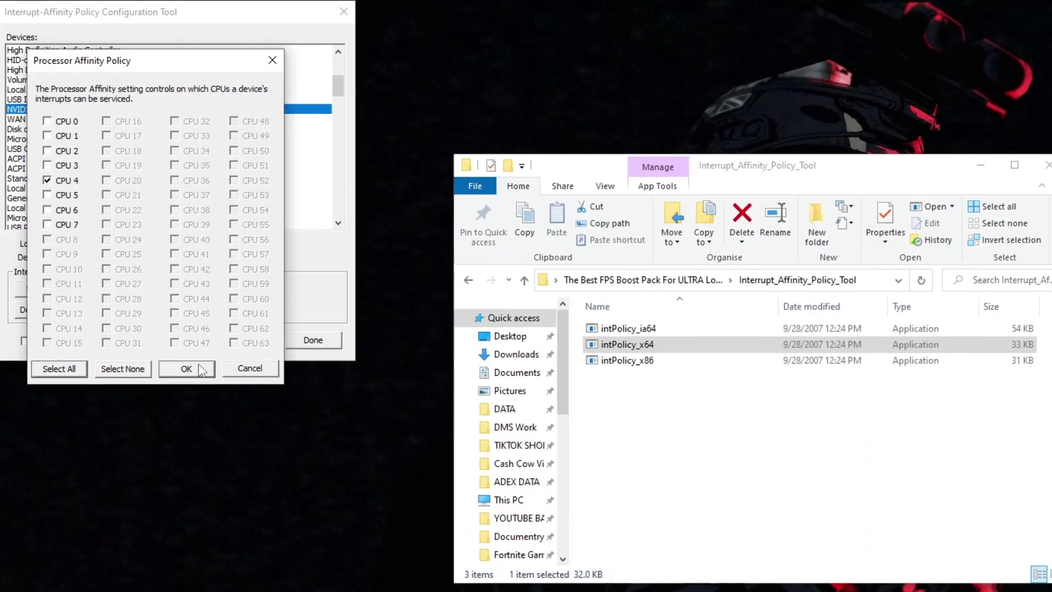
click(184, 364)
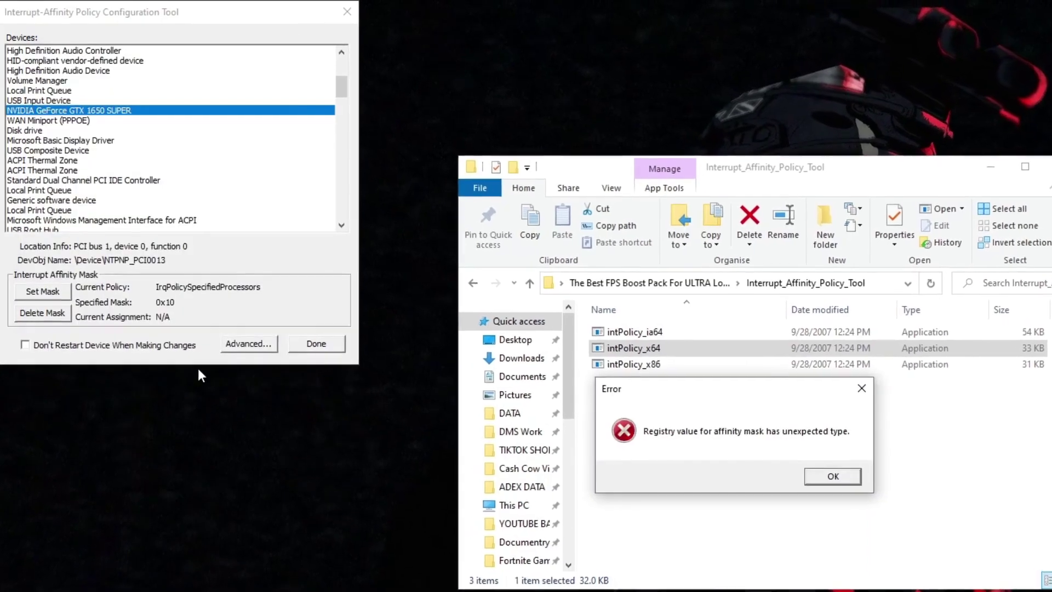
click(855, 486)
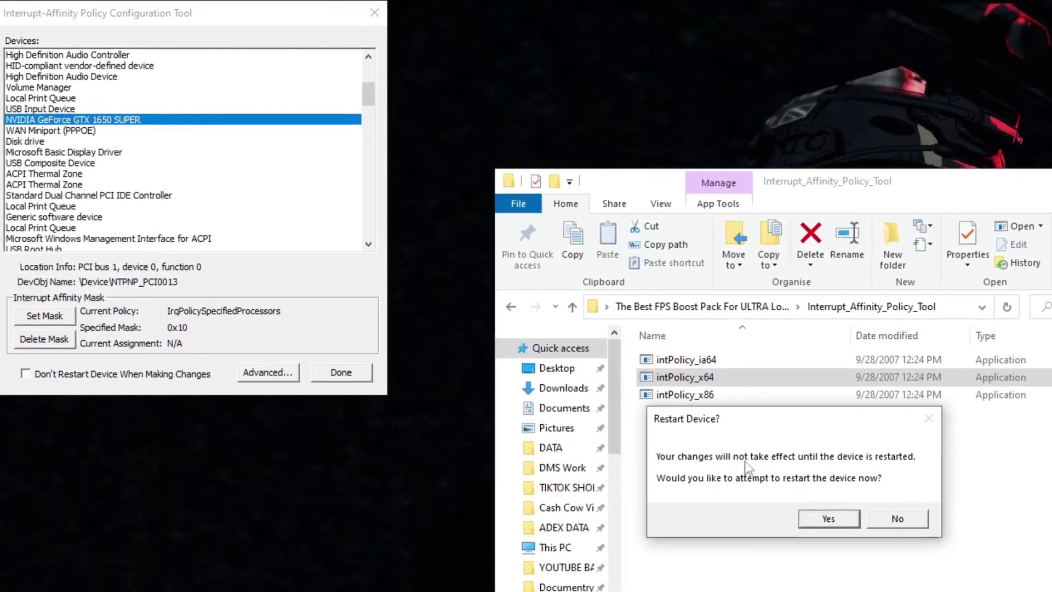
click(914, 529)
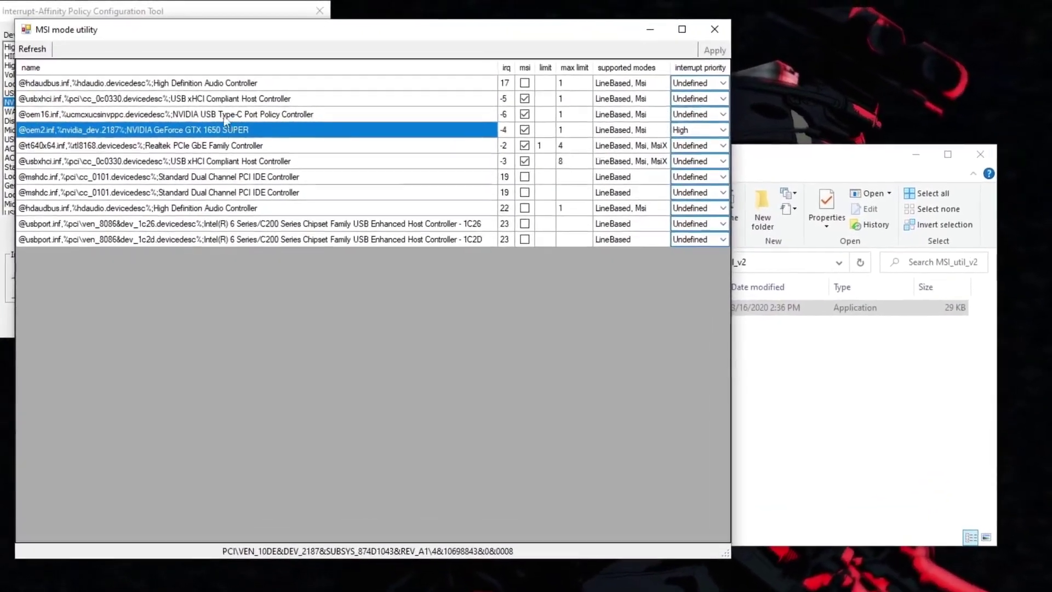
Tick MSI on the GTX 1650 SUPER row and set its interrupt priority to High.
click(524, 130)
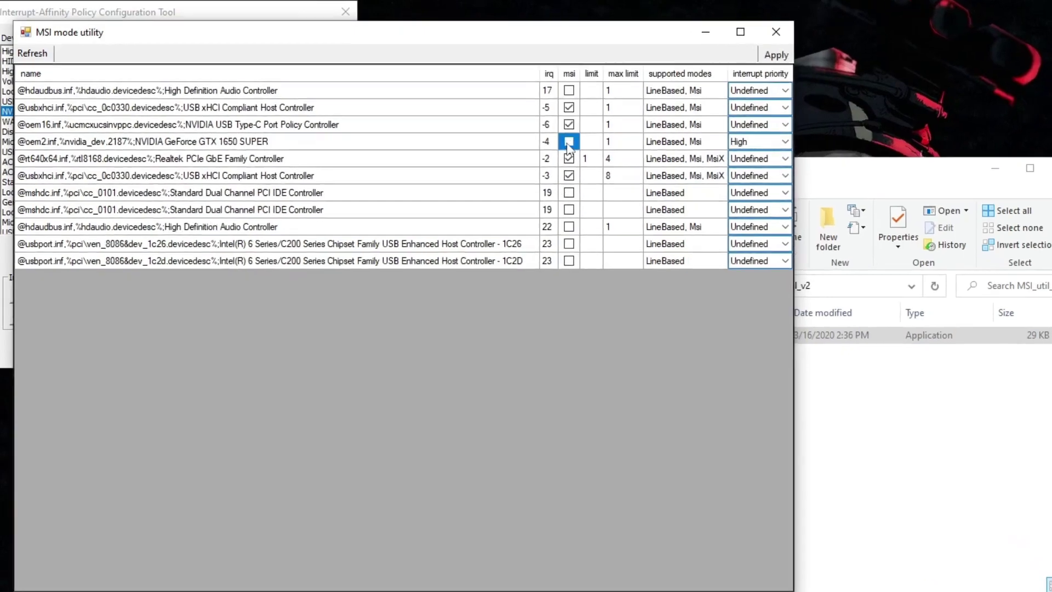
click(568, 143)
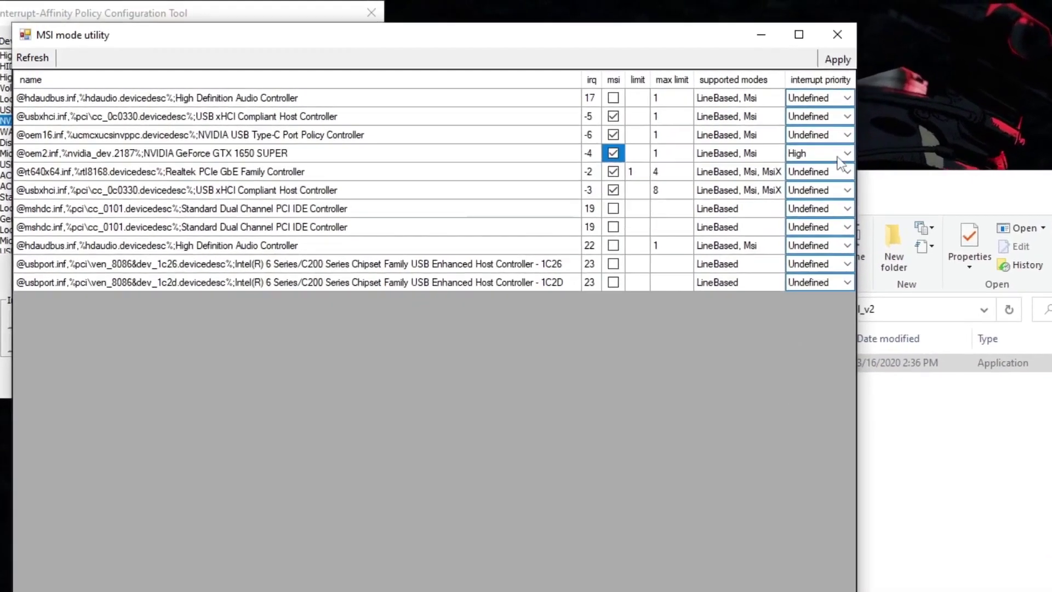
click(837, 156)
click(839, 204)
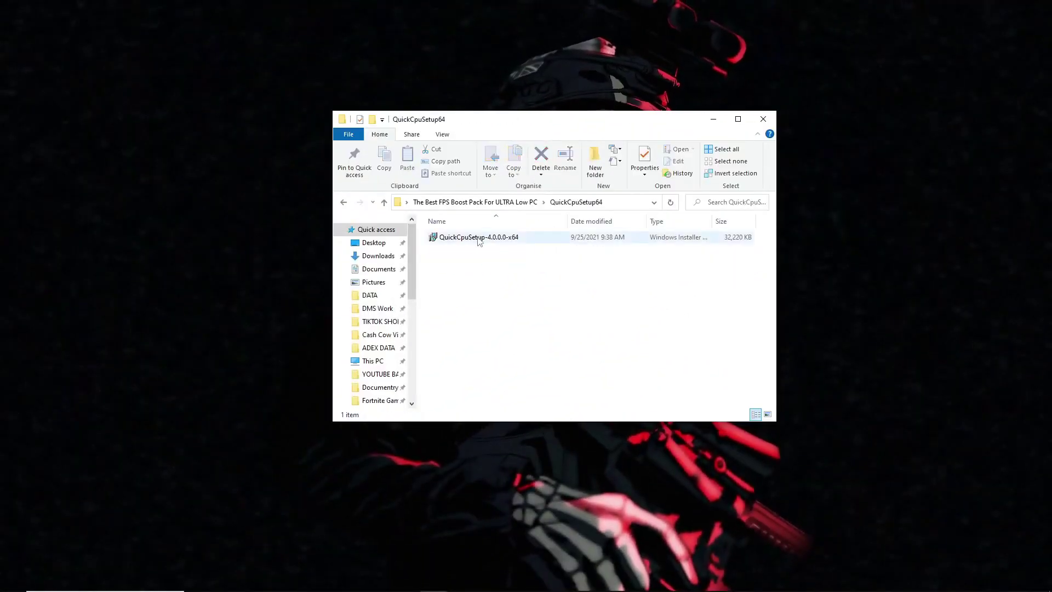
Bring up the options menu for the QuickCpuSetup64 installer.
right_click(474, 241)
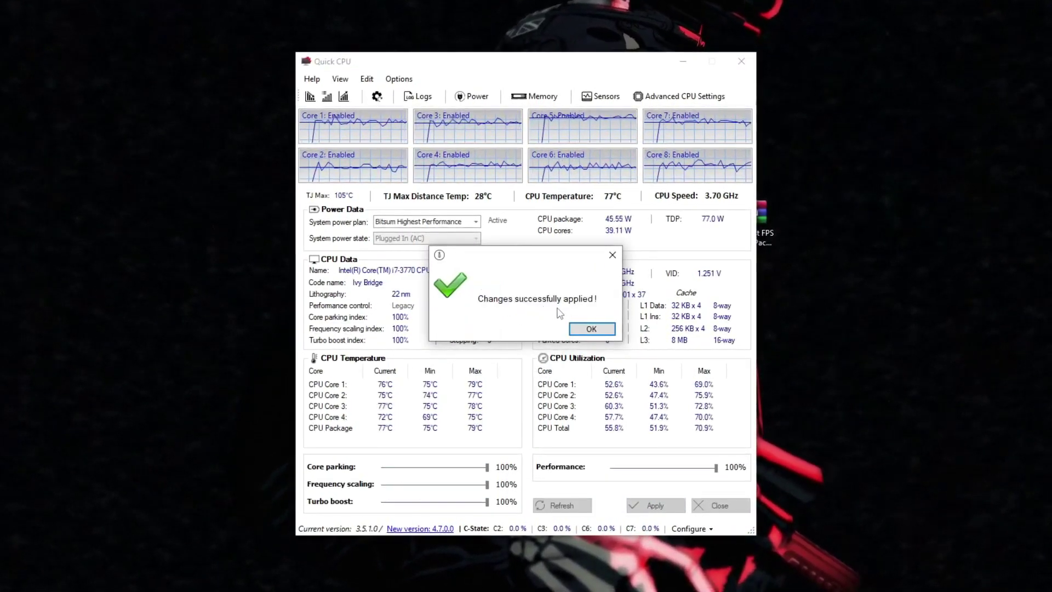
Enable Enhanced SpeedStep and C1E in the advanced CPU settings, apply, and close Monitor Settings.
click(609, 335)
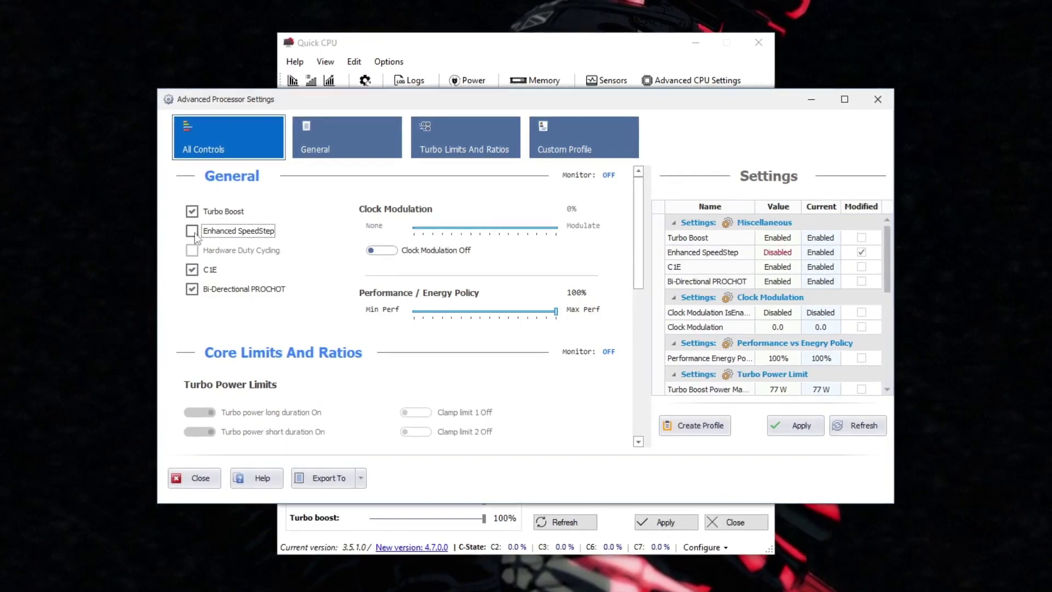
click(188, 269)
click(186, 289)
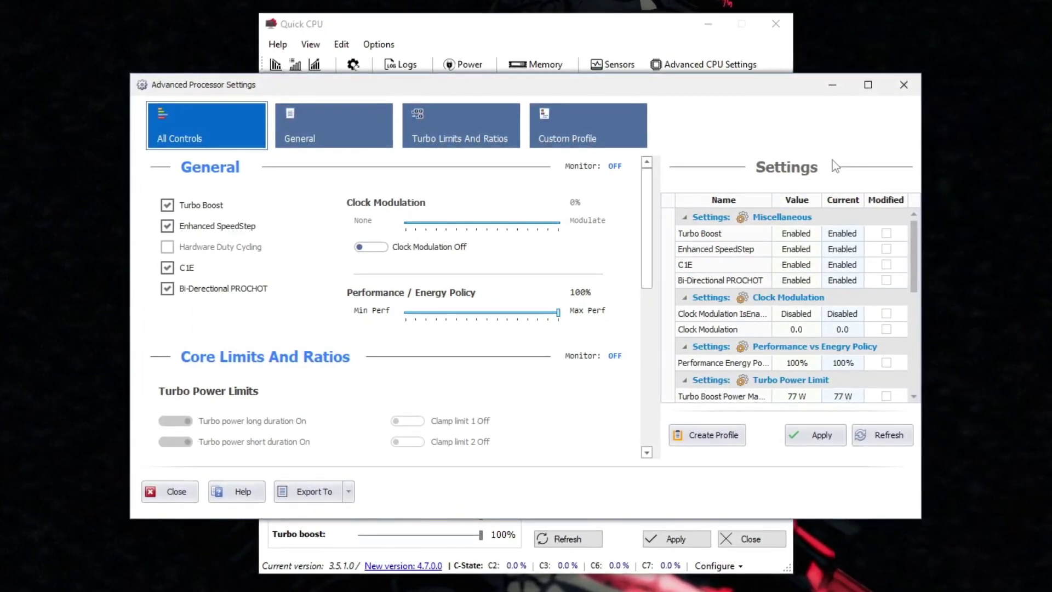
click(823, 438)
click(494, 334)
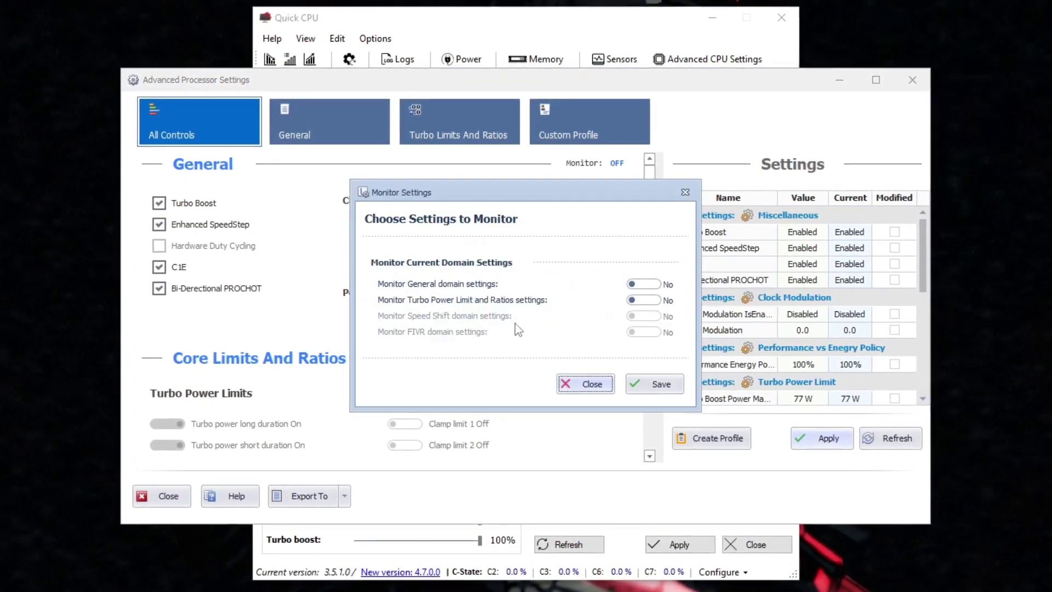
click(659, 386)
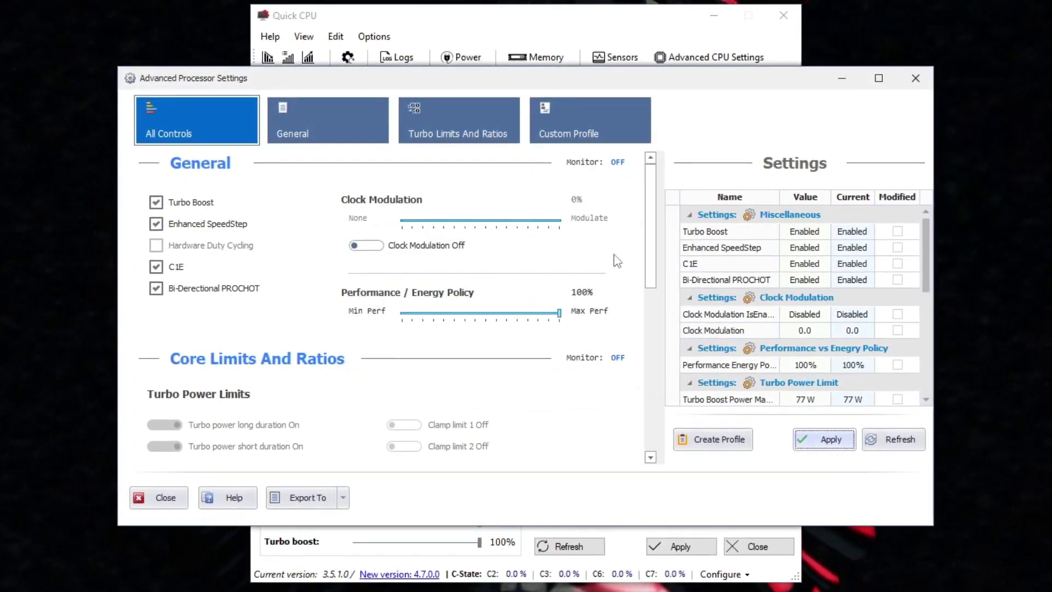